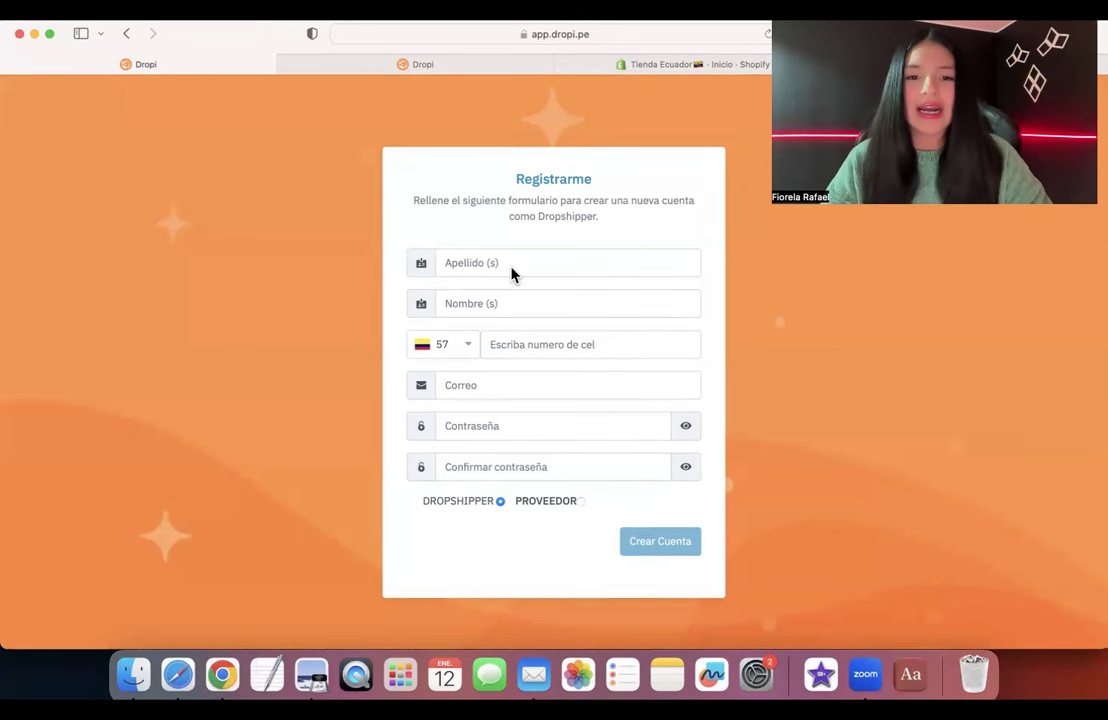
- Go through the last name and first name fields of the registration form and set the phone country code to 51
left_click(480, 266)
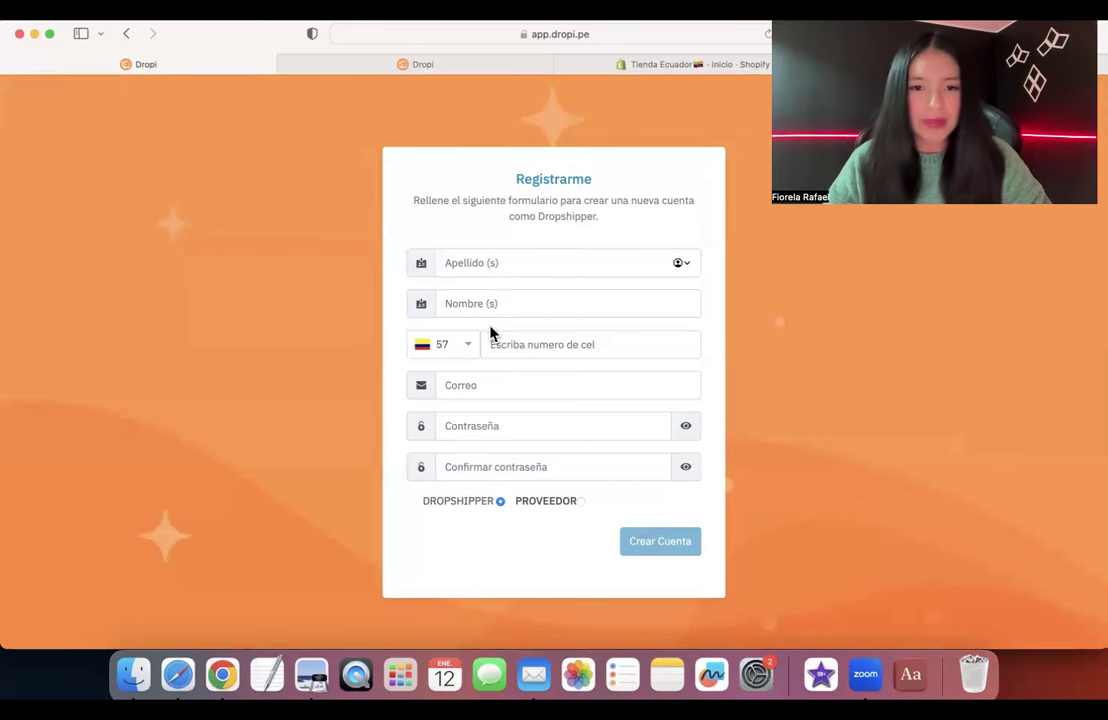
left_click(510, 304)
left_click(464, 375)
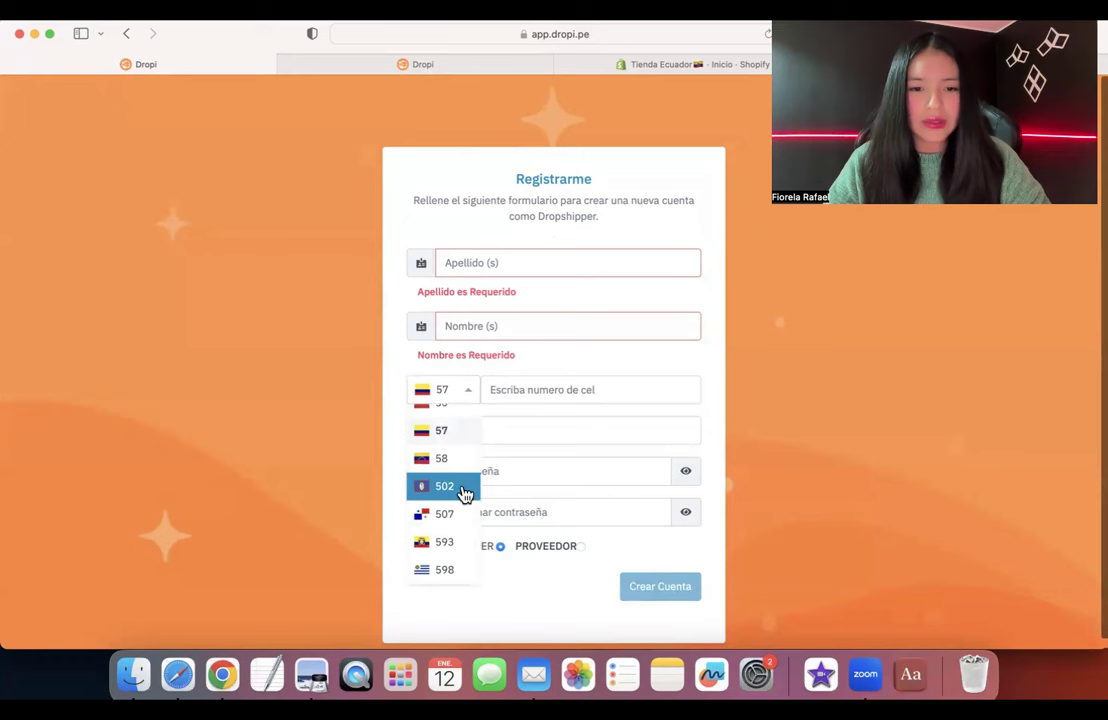
scroll(443, 490, "up", 2)
scroll(443, 488, "up", 3)
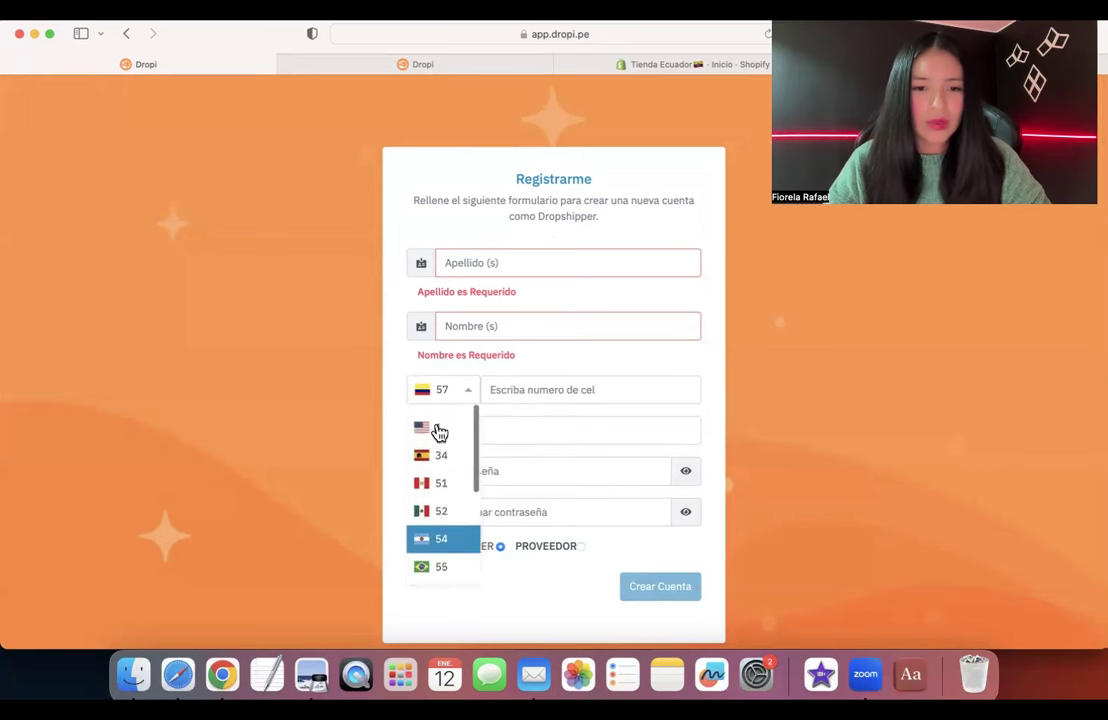
left_click(438, 452)
left_click(547, 394)
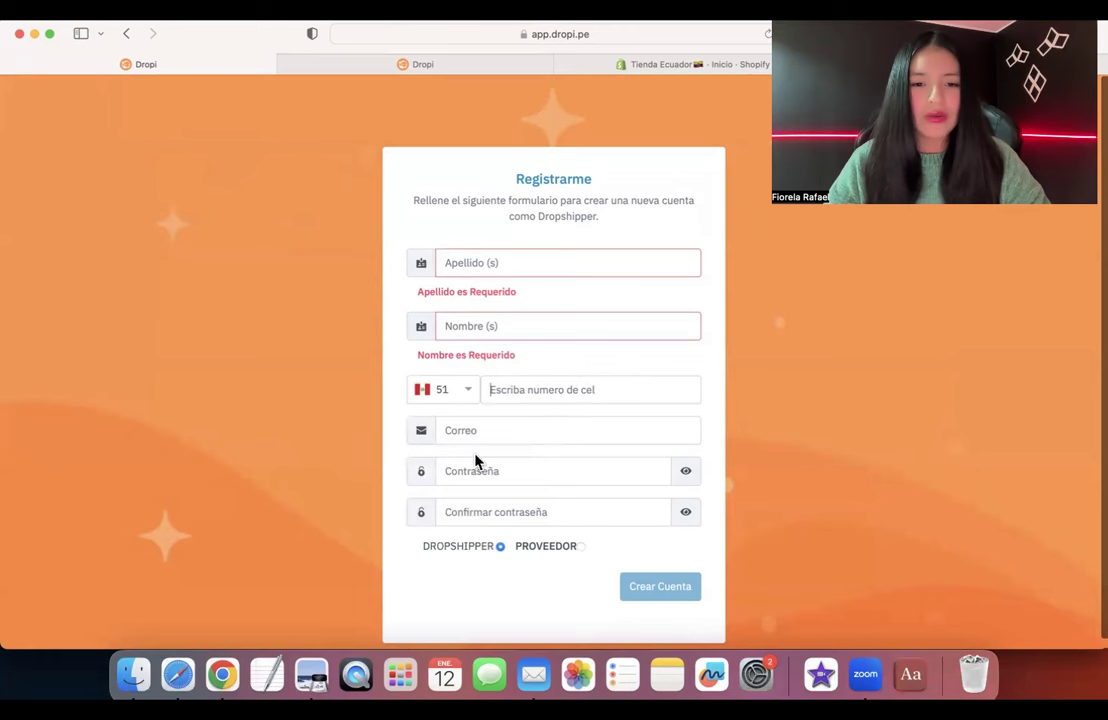
- Go through the email field and keep the browser's suggested strong password in the password and confirmation fields
left_click(505, 433)
left_click(435, 457)
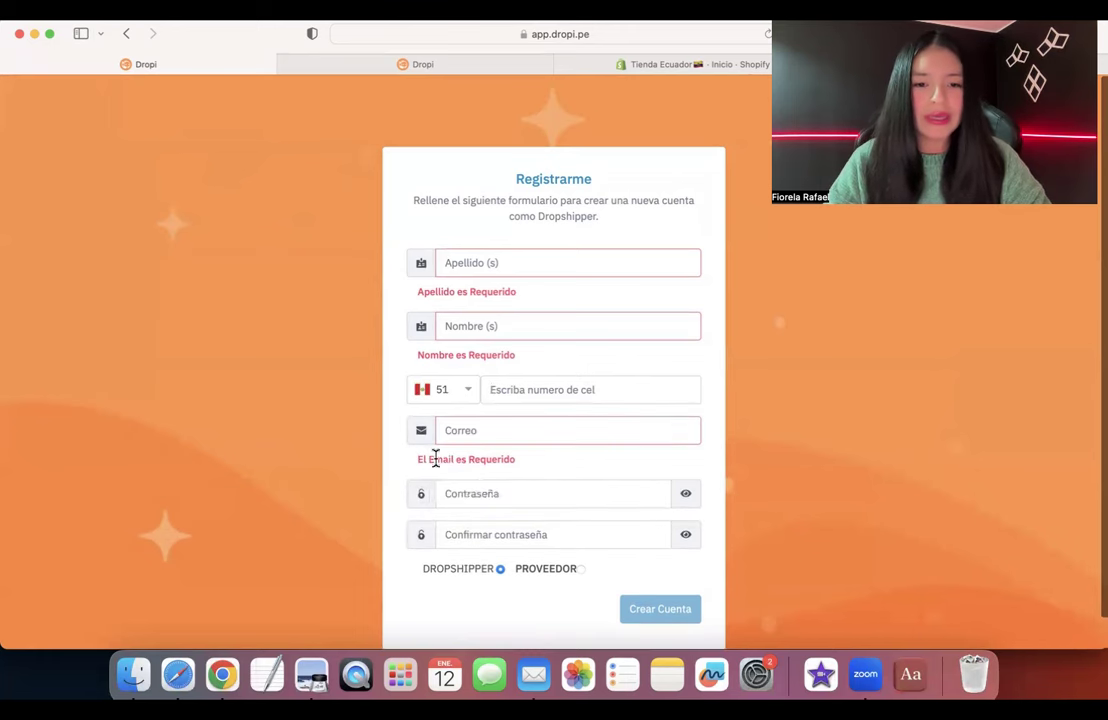
left_click(502, 502)
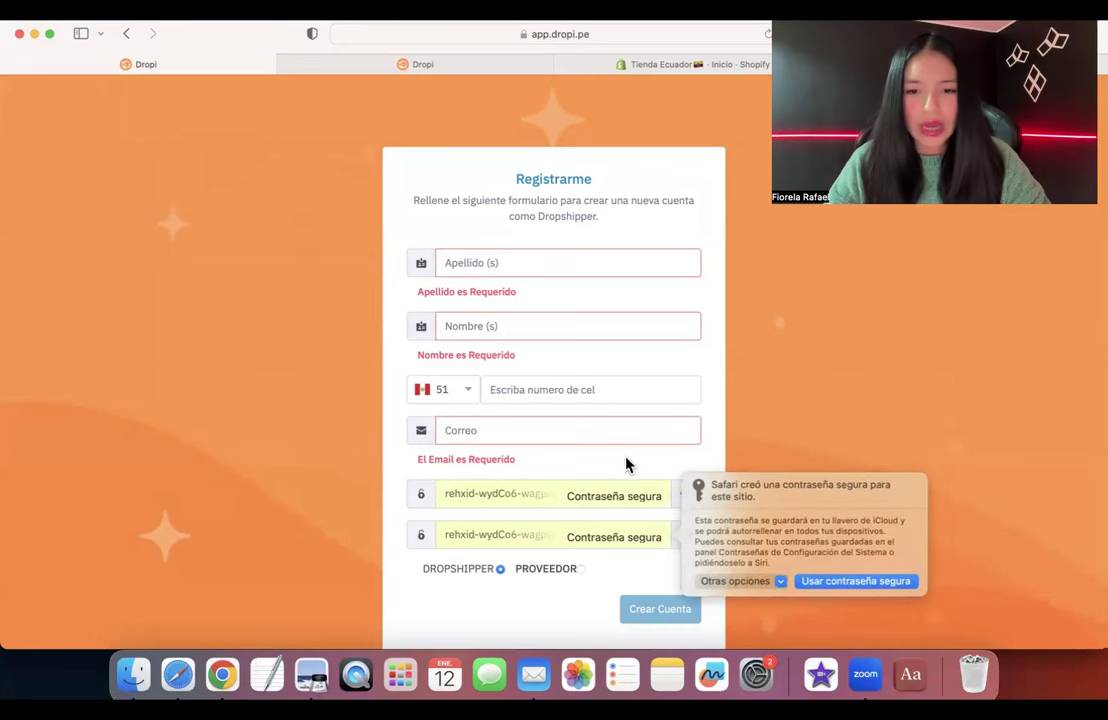
left_click(603, 470)
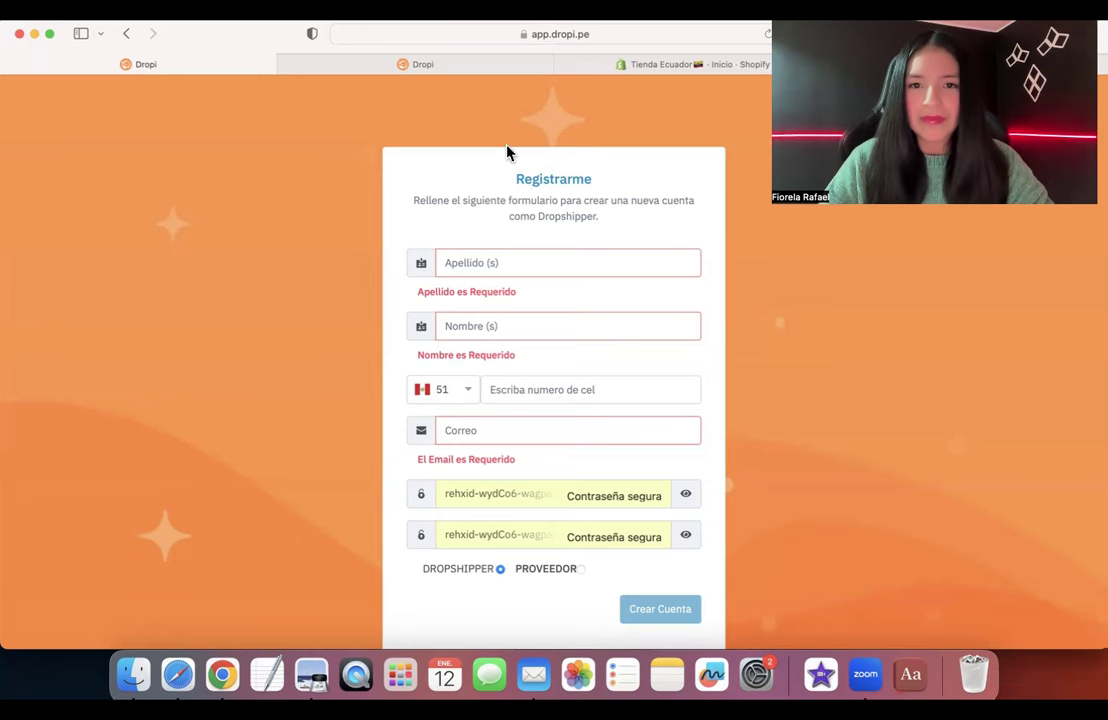
- Switch to the signed-in Dropi account page and review the list of product categories in the filter, leaving all categories selected
left_click(503, 66)
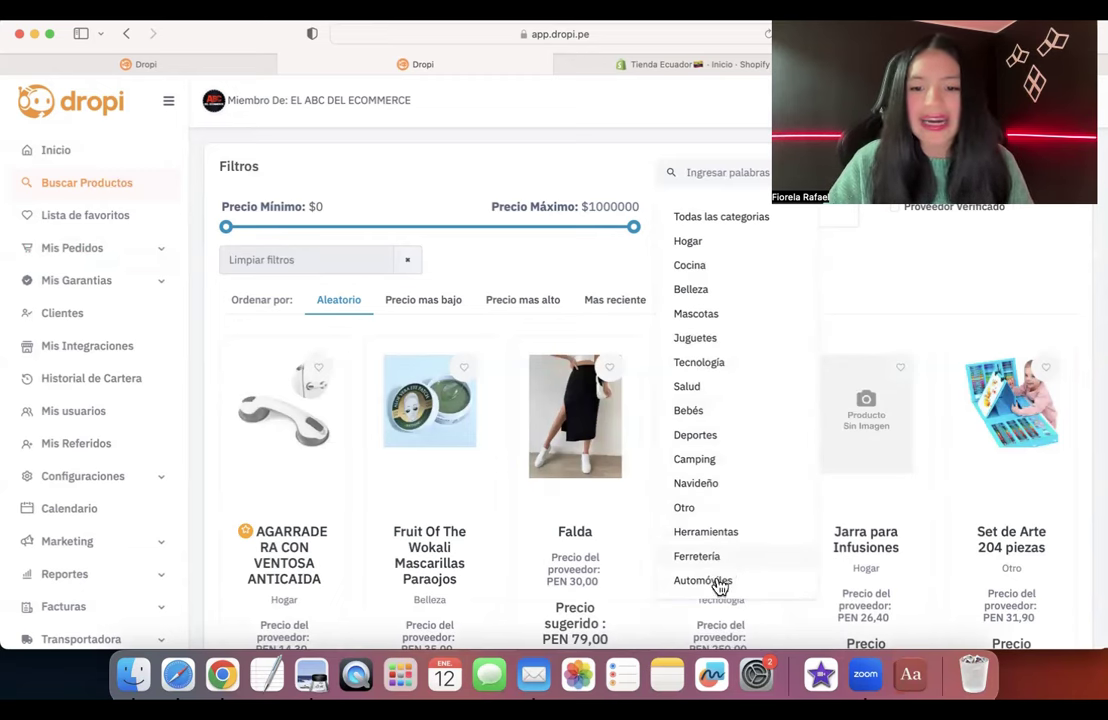
scroll(716, 588, "down", 1)
scroll(718, 593, "up", 1)
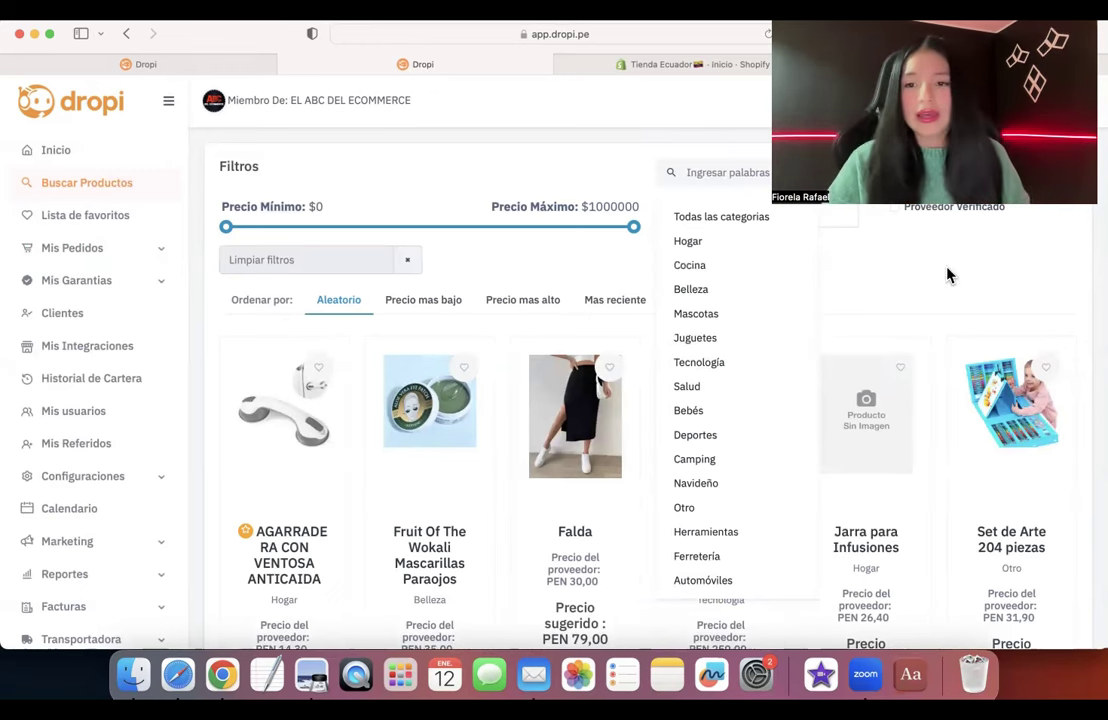
left_click(826, 309)
- Open the send-to-customer order form for the product Fruit Of The Wokali Mascarillas Paraojos
scroll(784, 317, "down", 2)
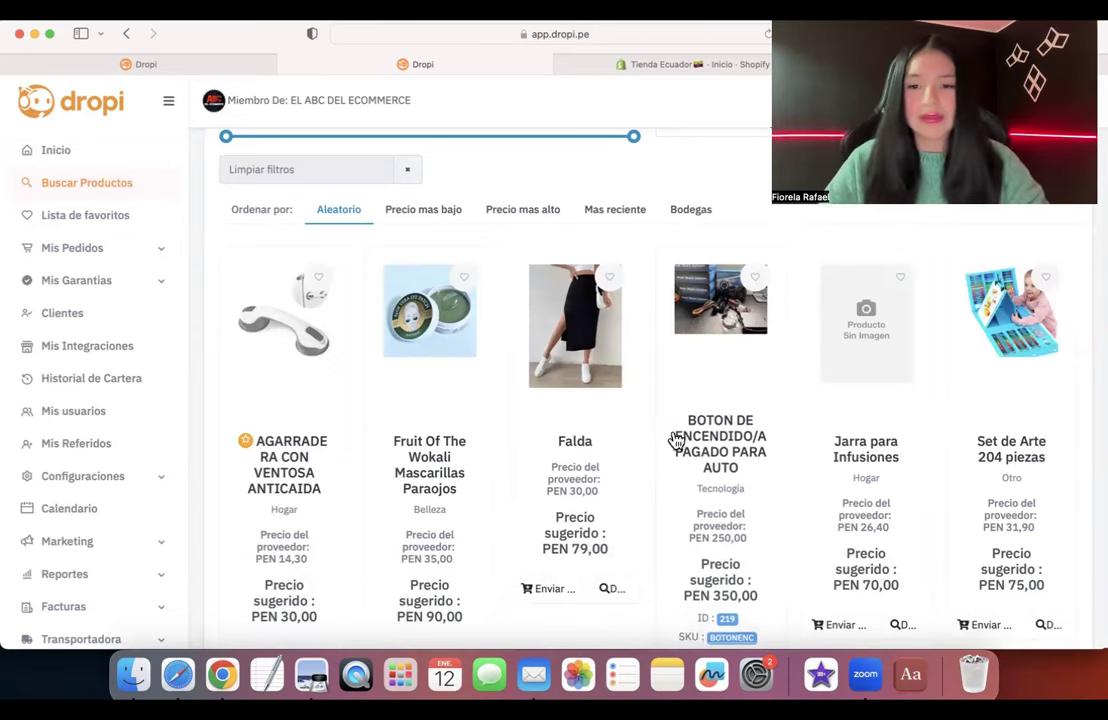
scroll(675, 440, "down", 5)
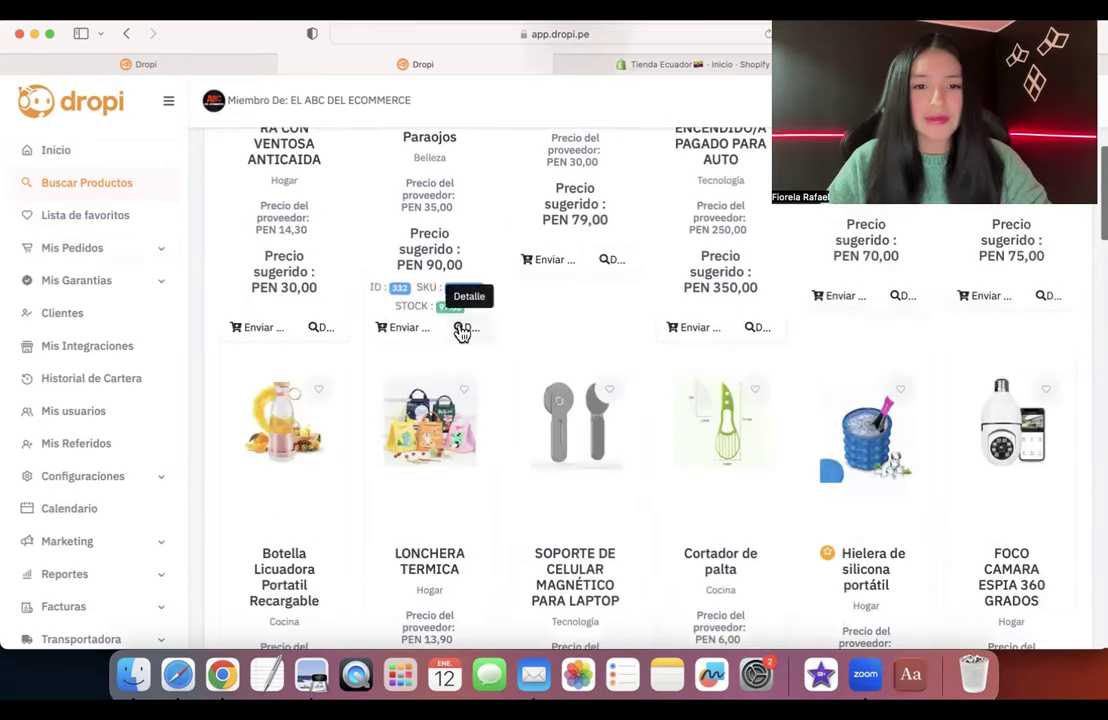
left_click(407, 334)
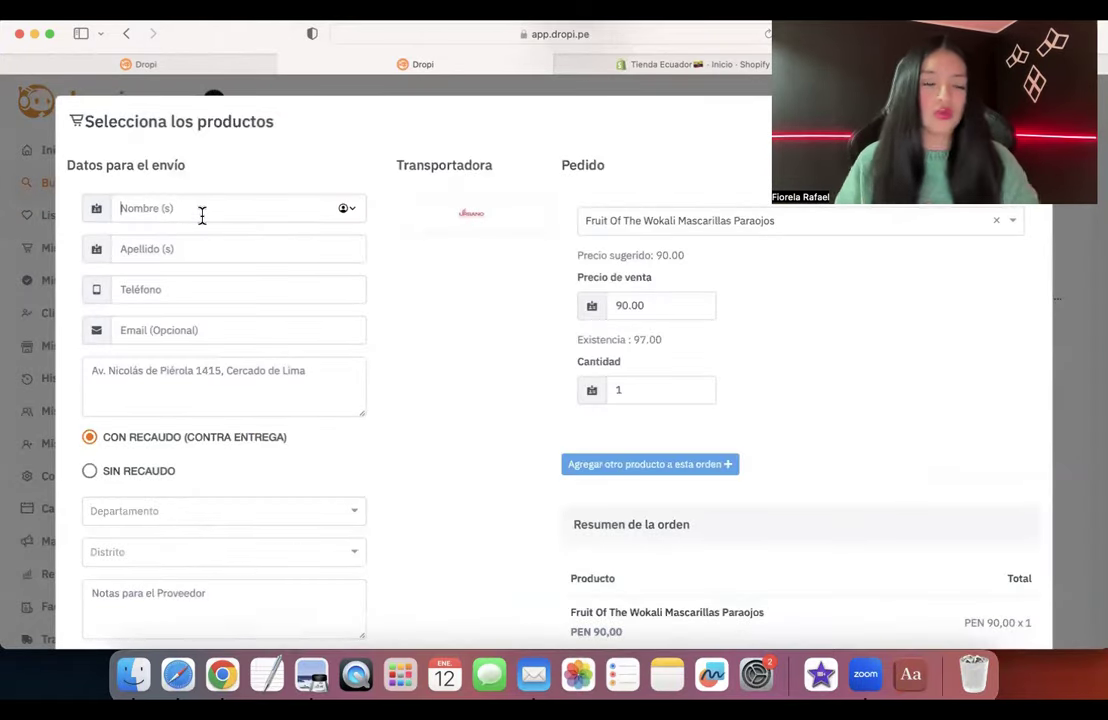
- Review the order form's shipping fields for first name, last name, phone, optional email and address, and close the form
left_click(166, 251)
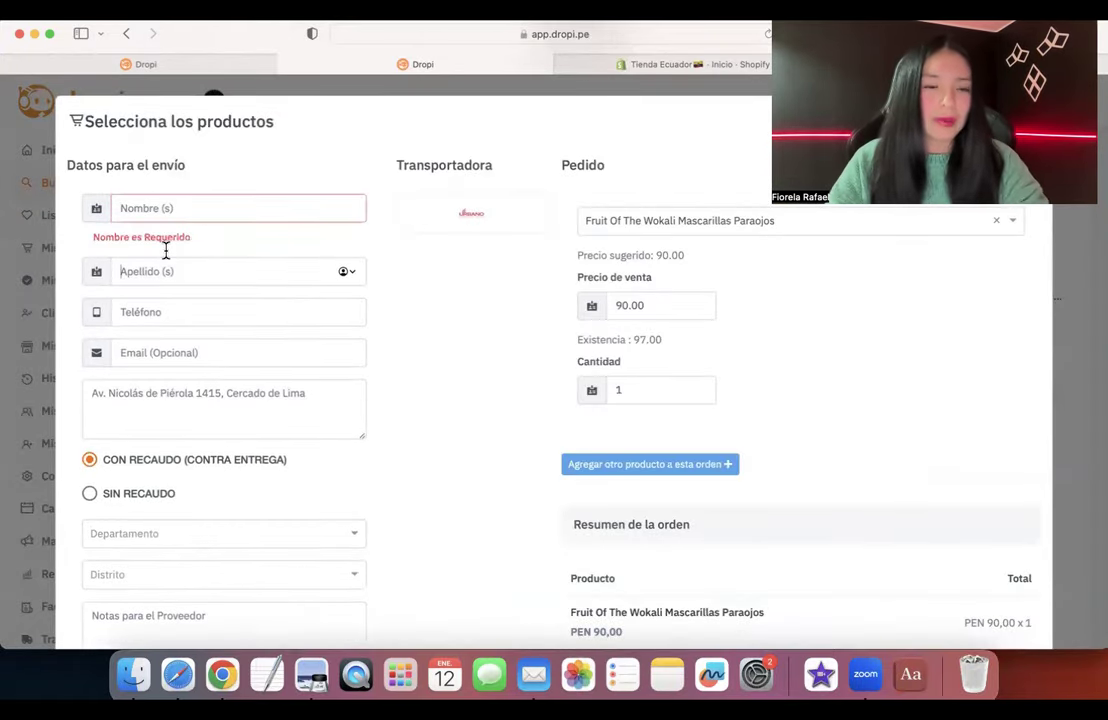
left_click(185, 318)
left_click(145, 380)
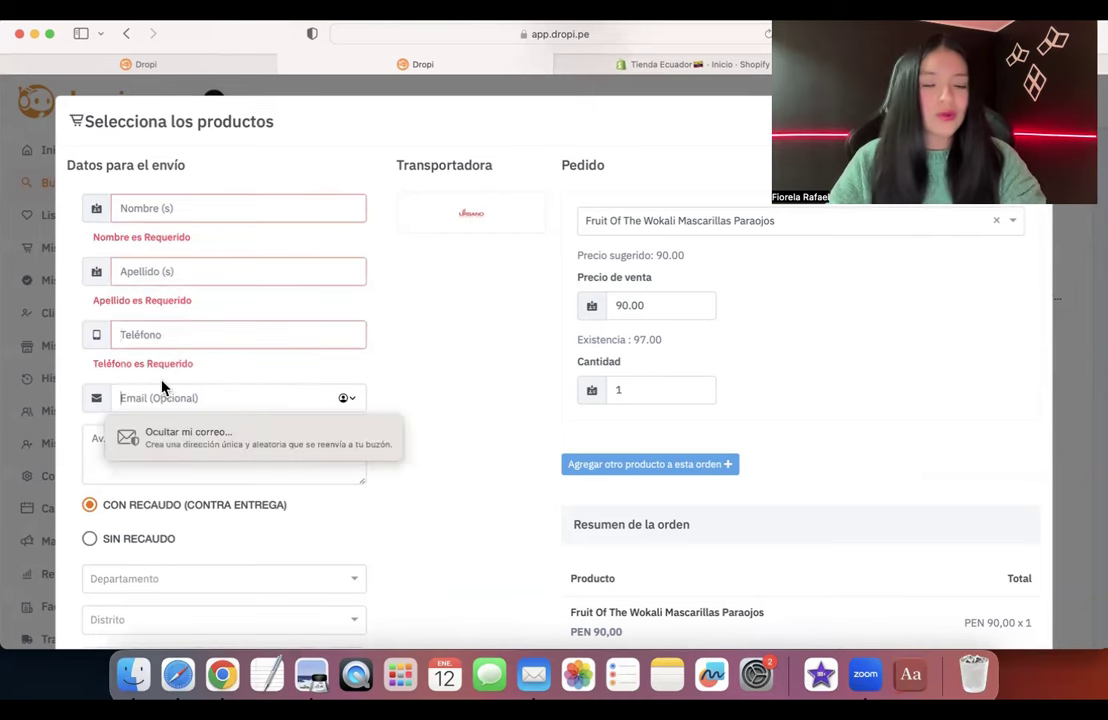
left_click(93, 450)
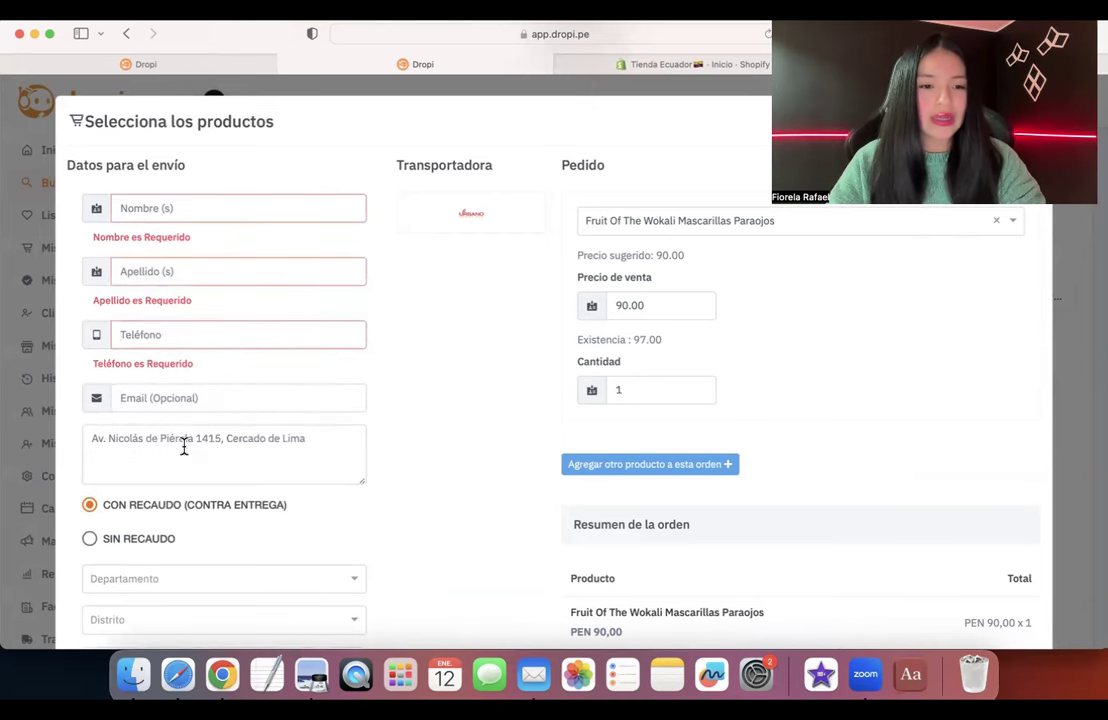
scroll(183, 448, "down", 2)
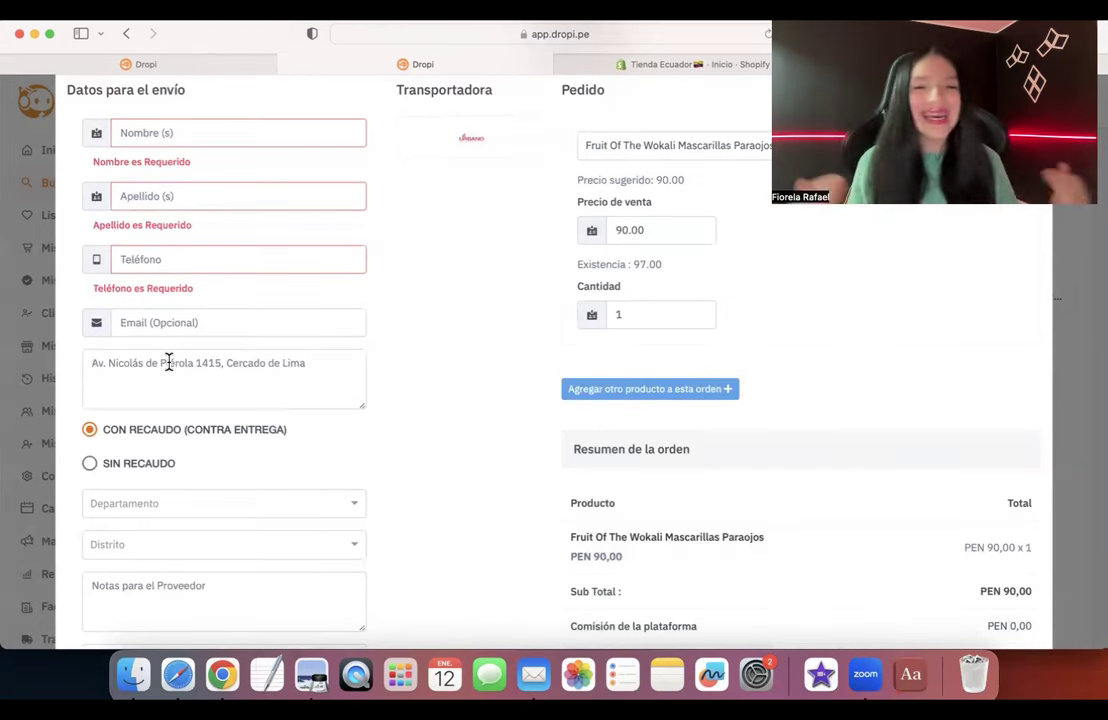
left_click(169, 362)
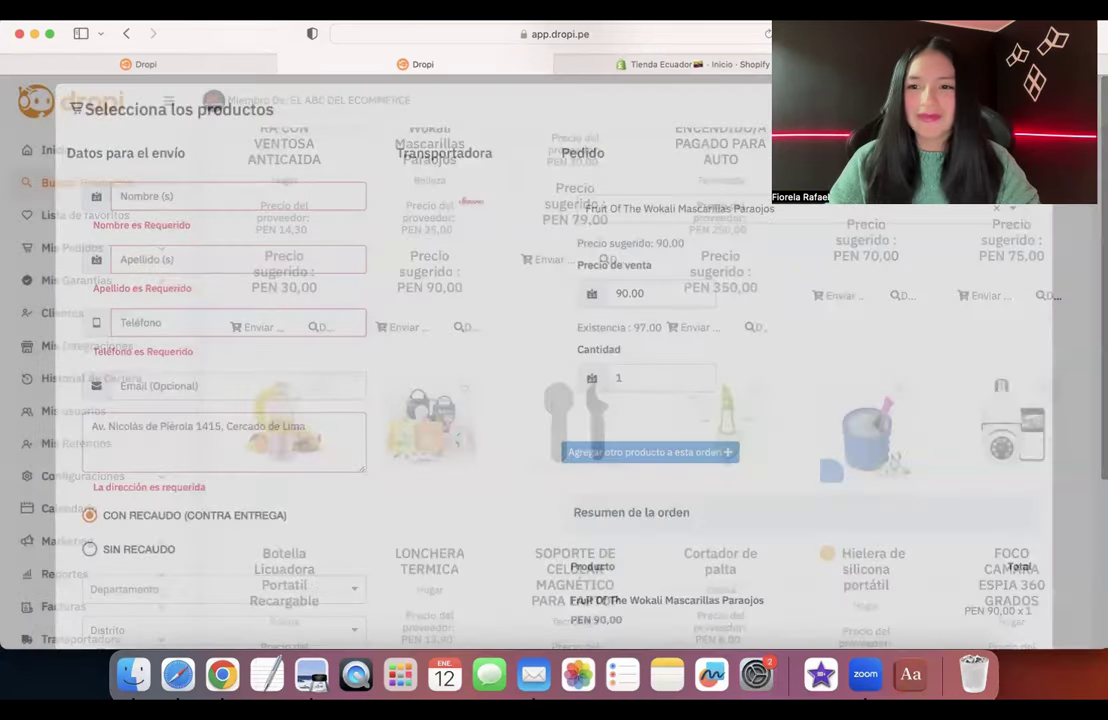
- View the details of the product Basurero Colgante y Plegable Premium and return to the catalog
scroll(700, 443, "down", 6)
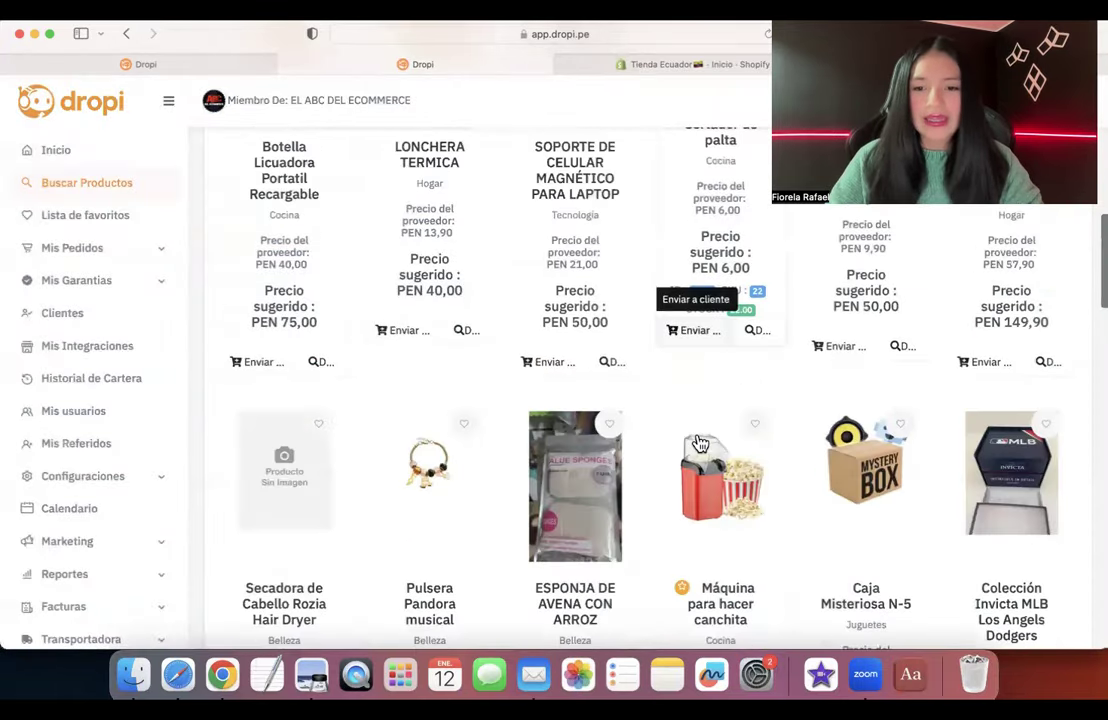
scroll(700, 443, "down", 1)
scroll(700, 444, "down", 1)
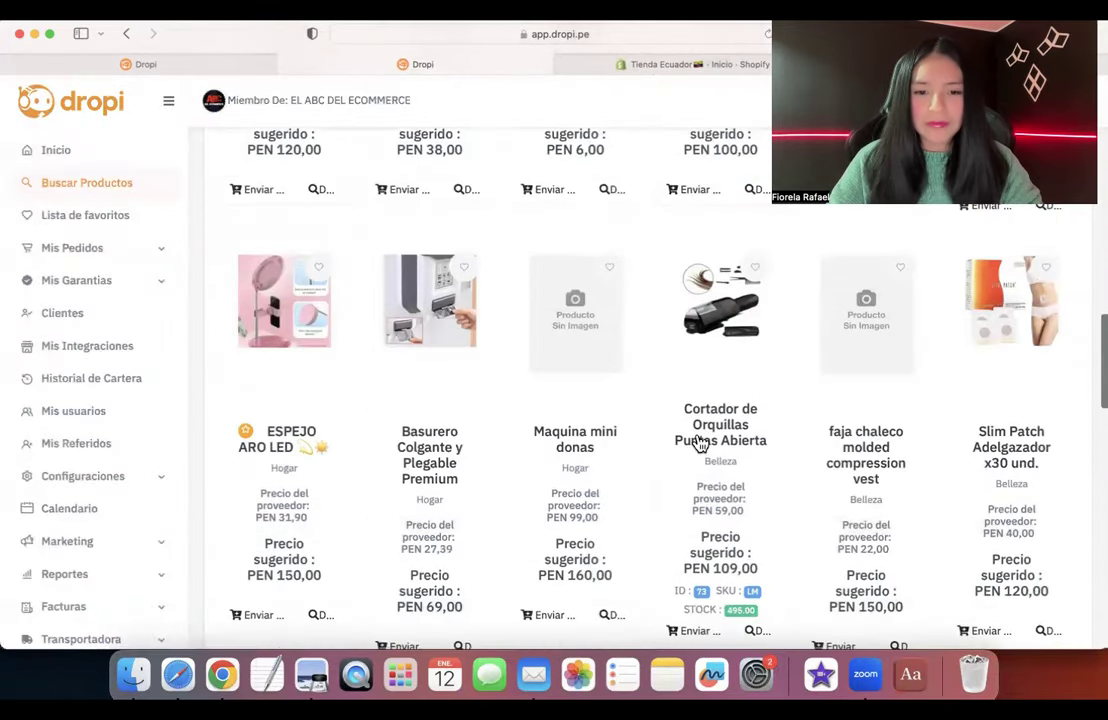
scroll(509, 584, "down", 2)
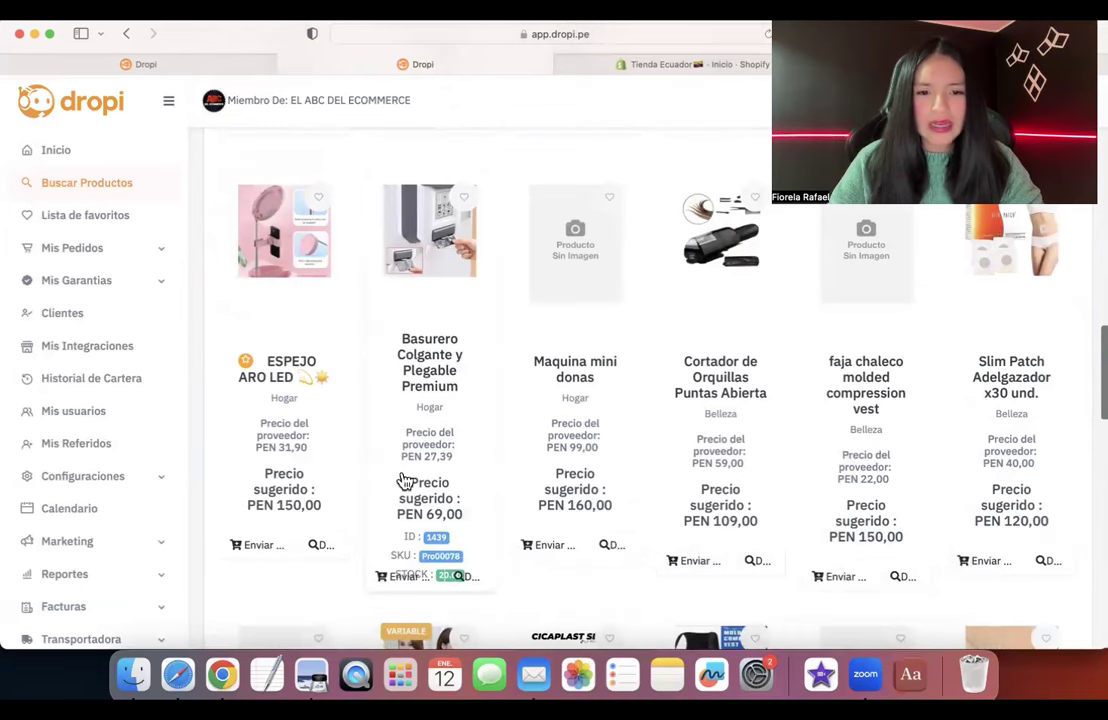
scroll(447, 467, "down", 1)
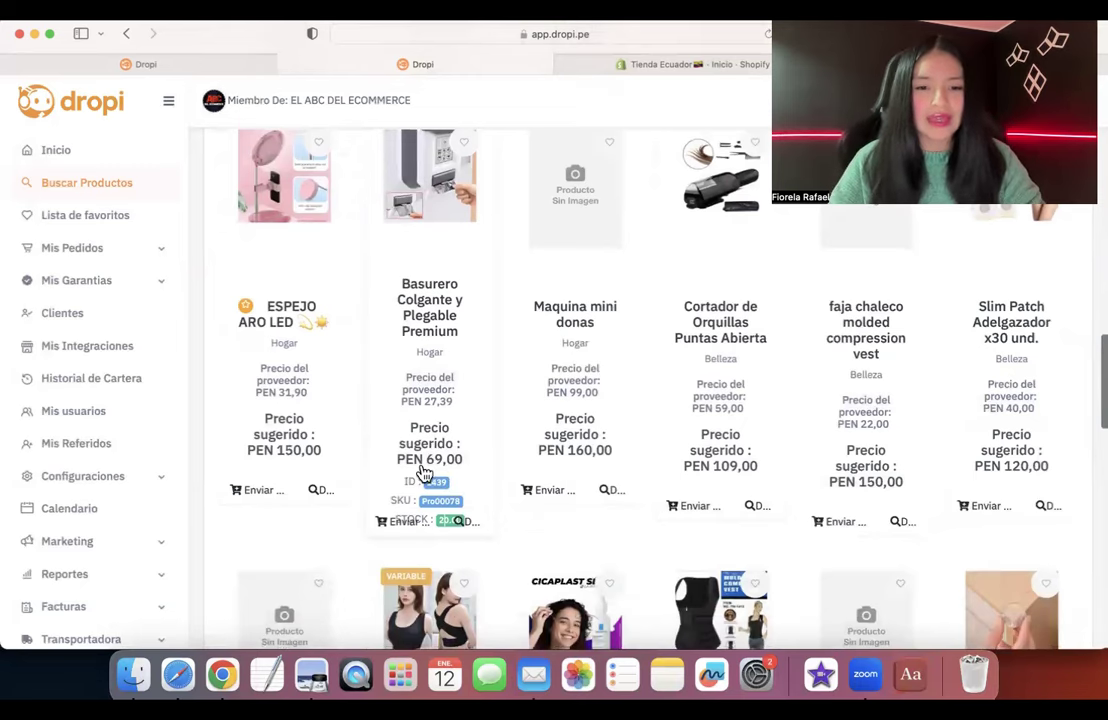
left_click(463, 523)
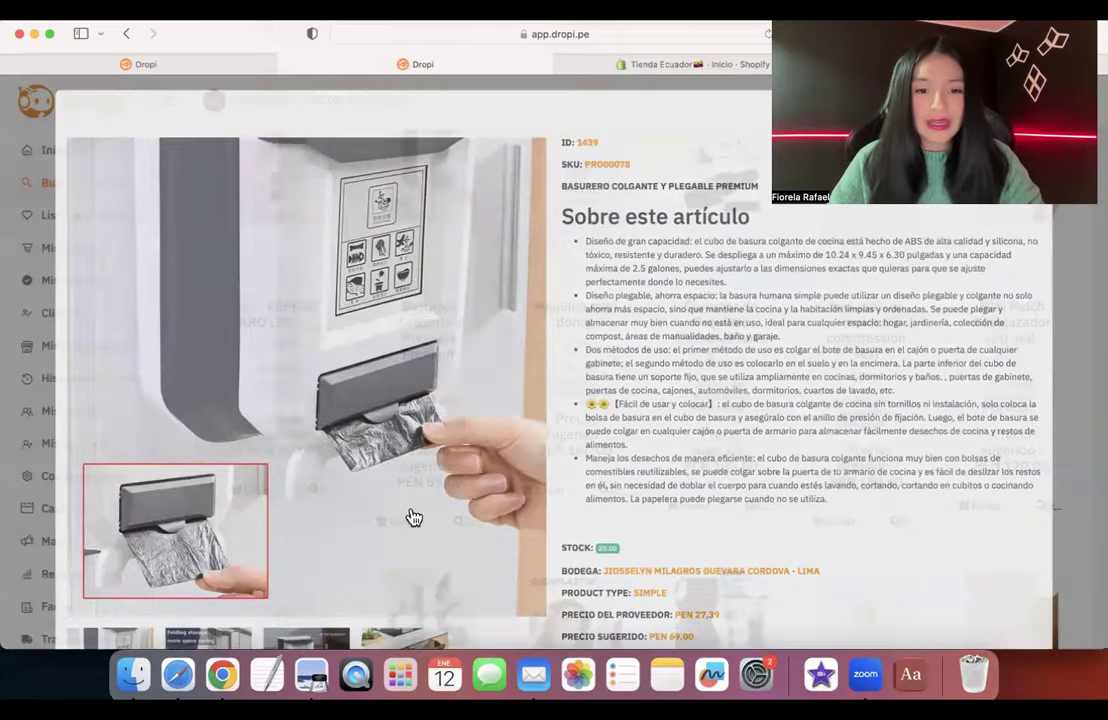
key("Escape")
scroll(430, 422, "down", 1)
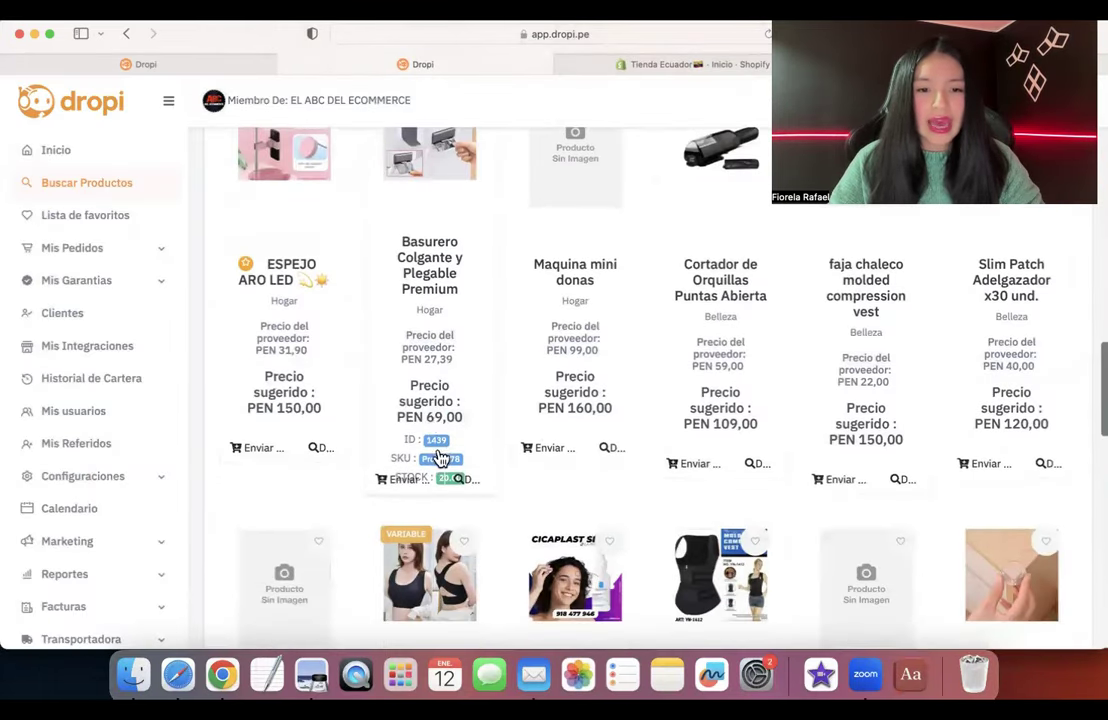